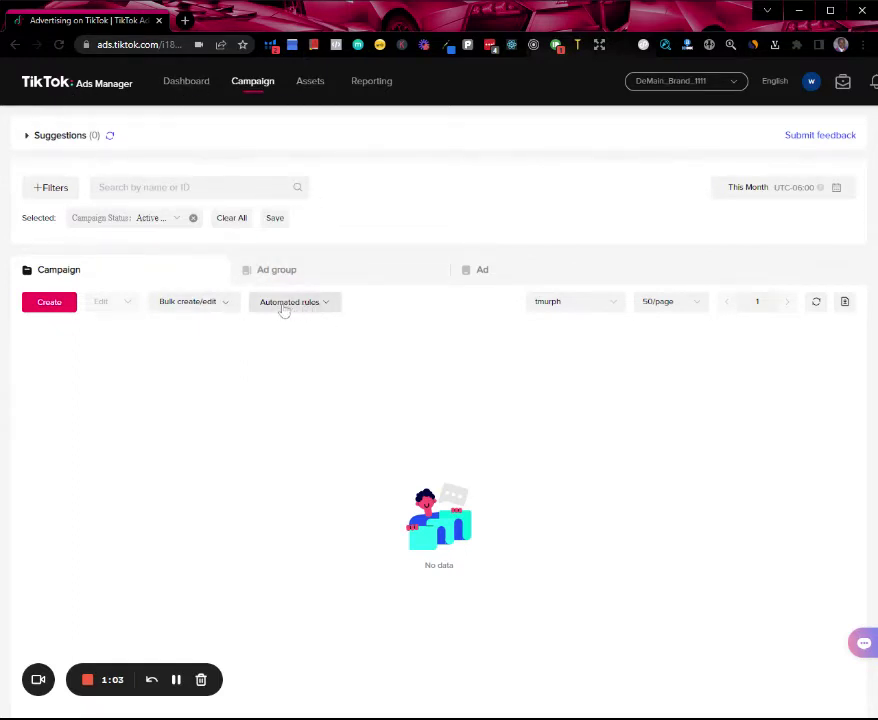
left_click(324, 305)
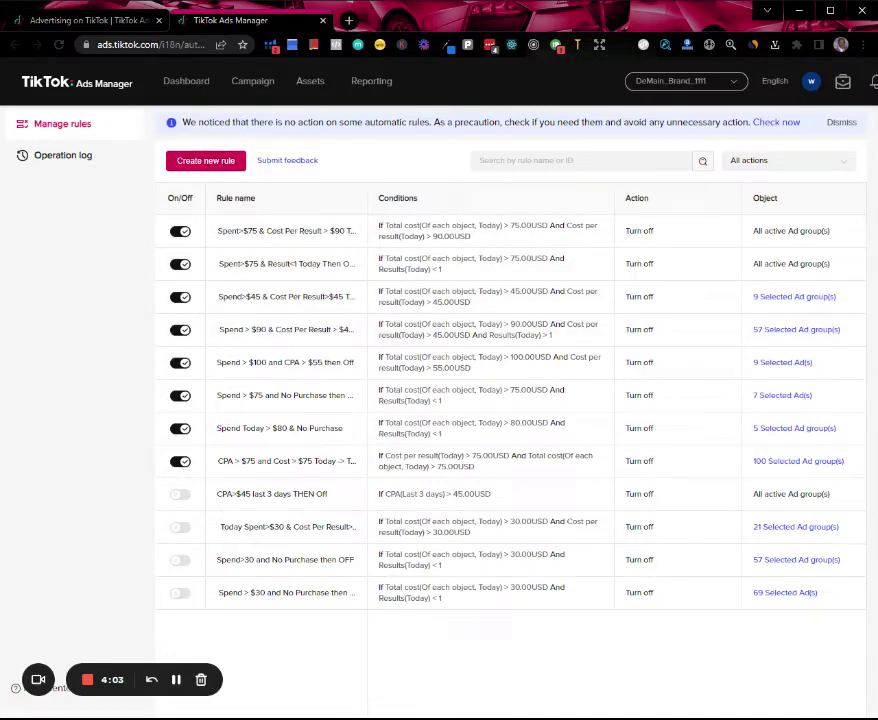
- Create a new custom automated rule that applies to All active Ad group(s)
left_click(210, 162)
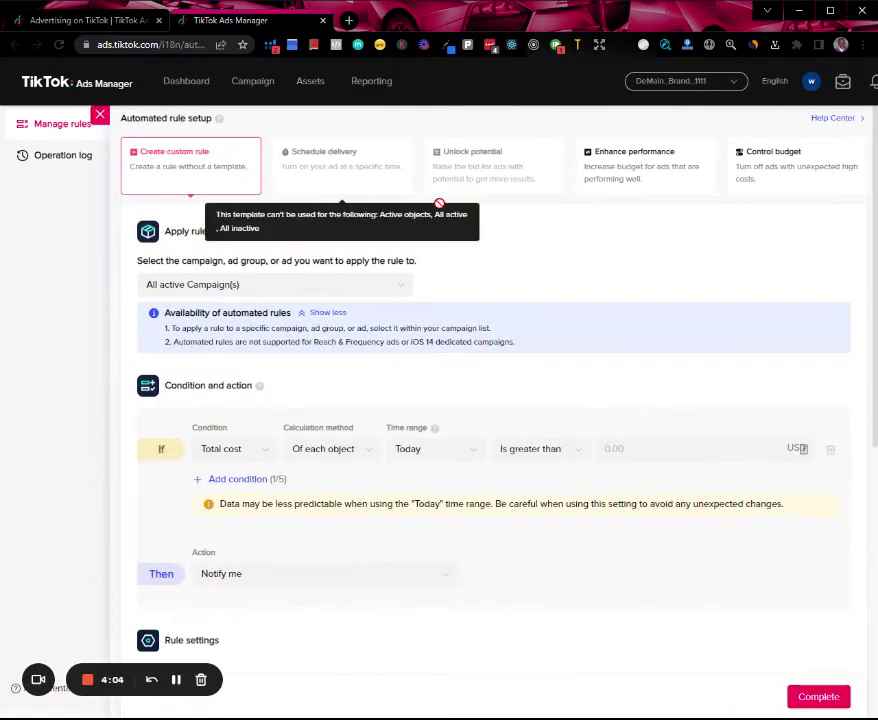
left_click(244, 287)
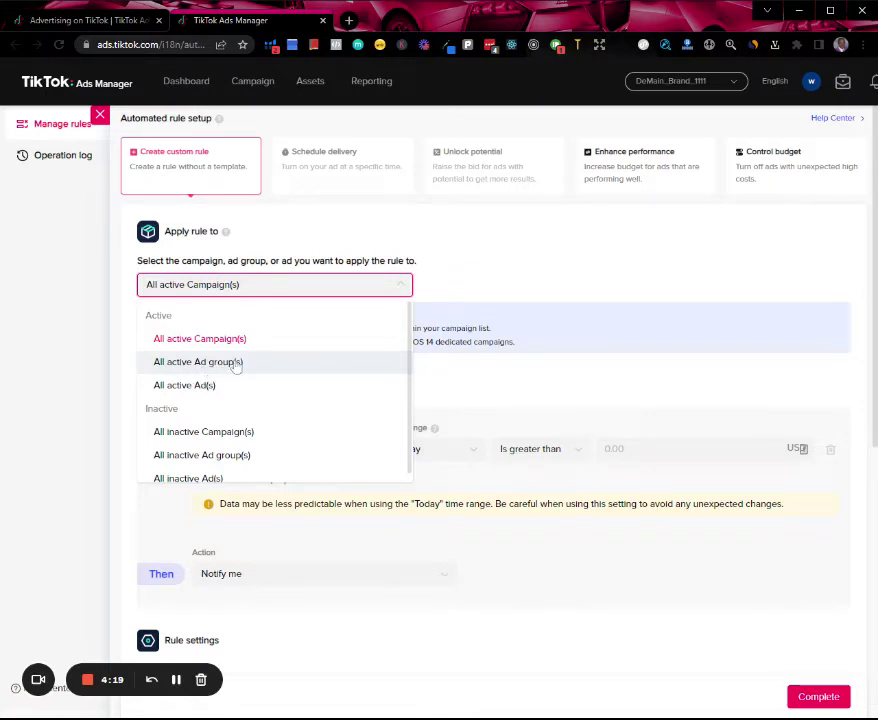
left_click(236, 366)
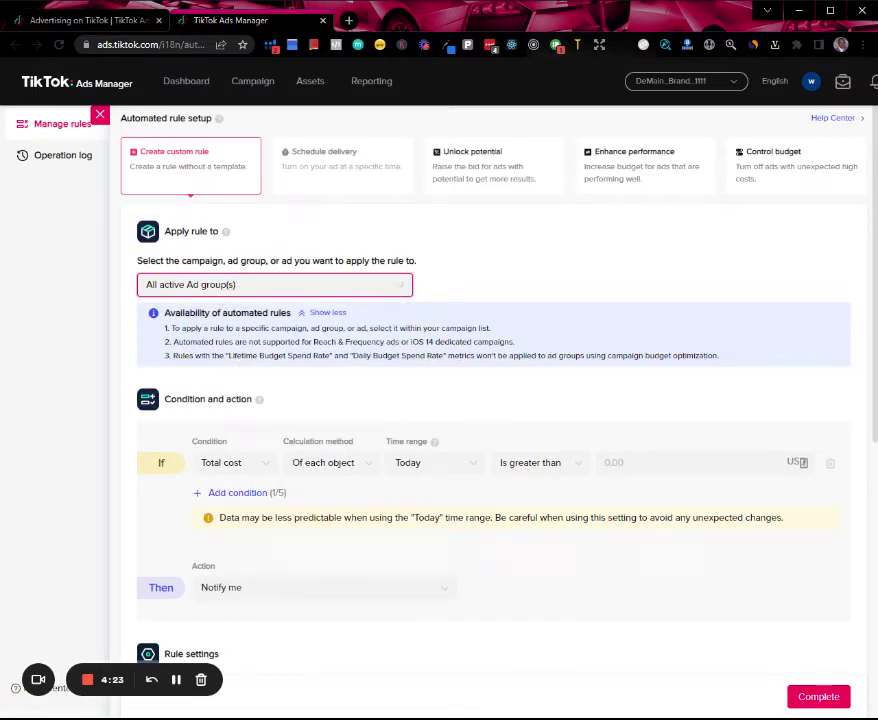
scroll(280, 340, "down", 1)
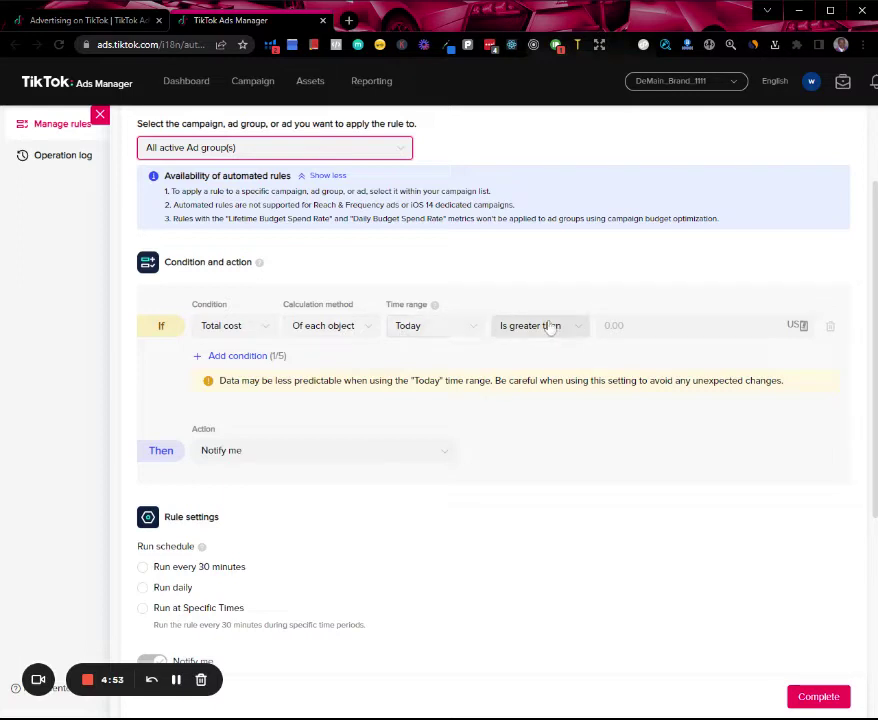
- Set the Total cost condition to greater than 24, and add a second condition on Results
left_click(620, 325)
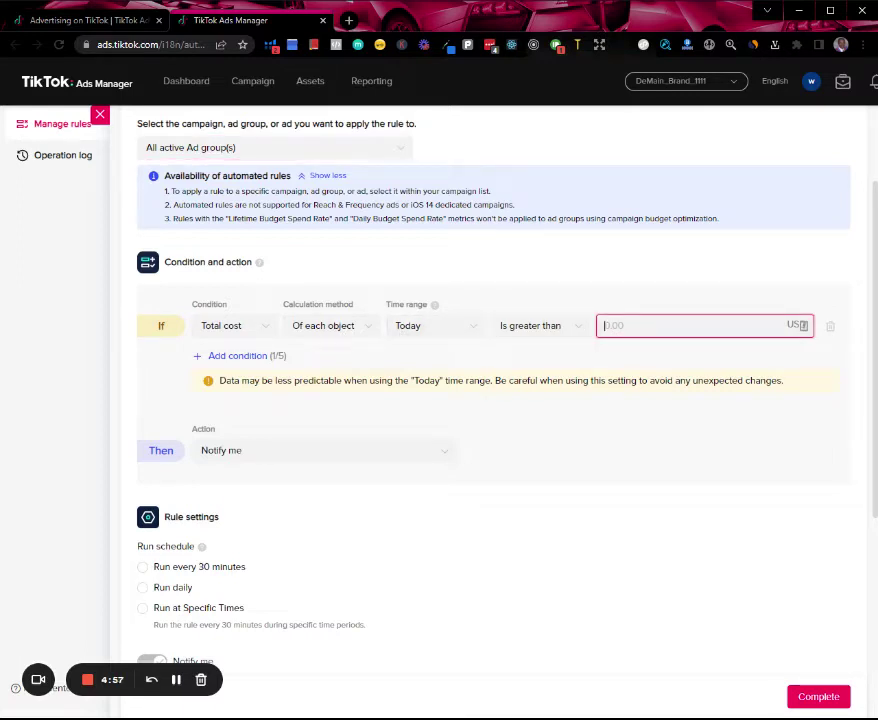
type("24")
left_click(250, 357)
left_click(270, 359)
scroll(292, 480, "down", 2)
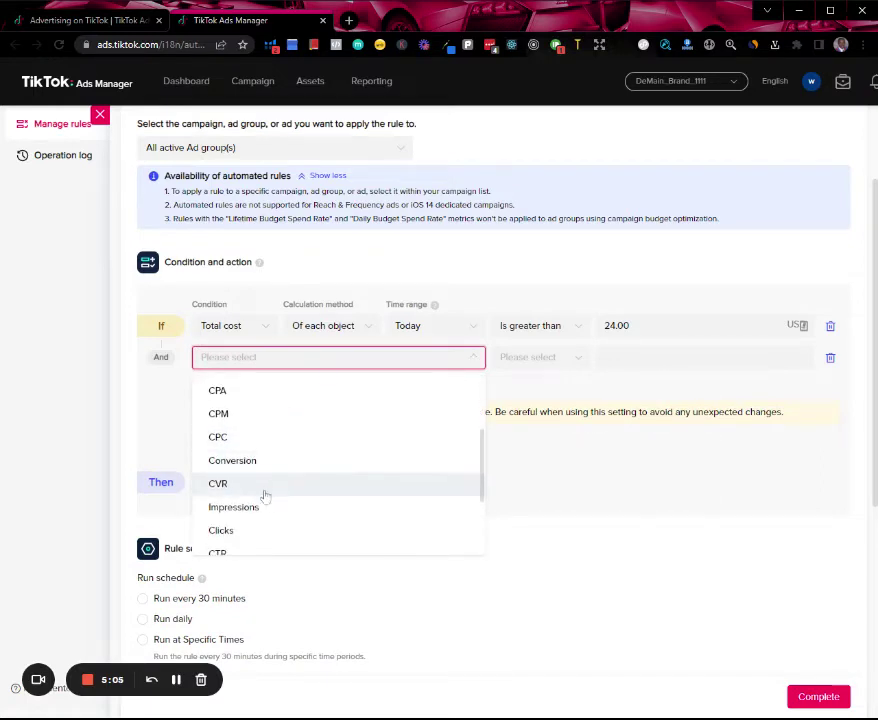
scroll(262, 500, "down", 2)
left_click(262, 478)
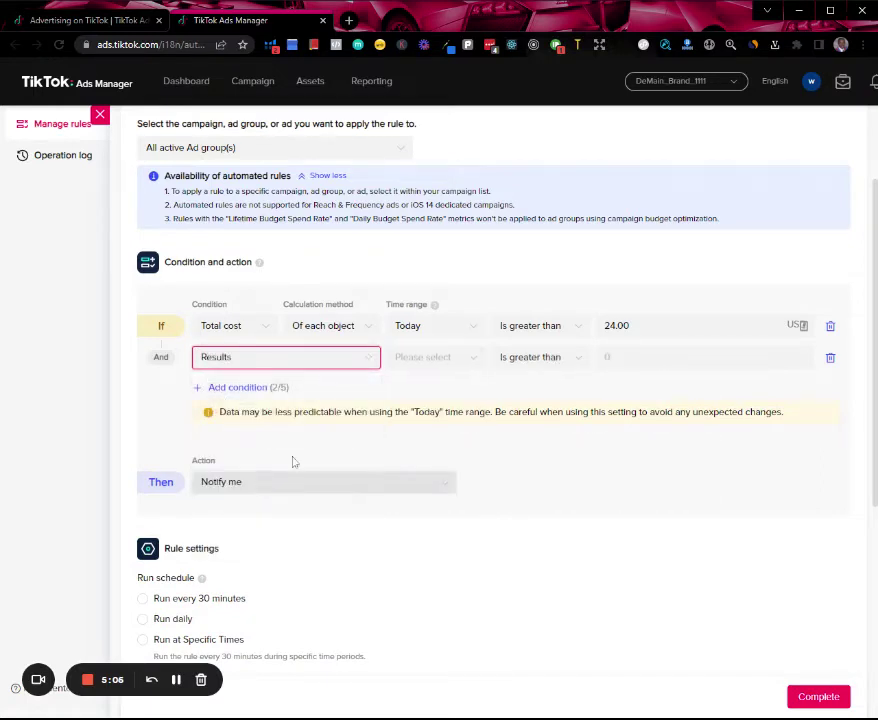
- Make the Results condition use Today and Is less than 1
left_click(440, 358)
left_click(436, 383)
left_click(600, 366)
left_click(577, 367)
left_click(529, 405)
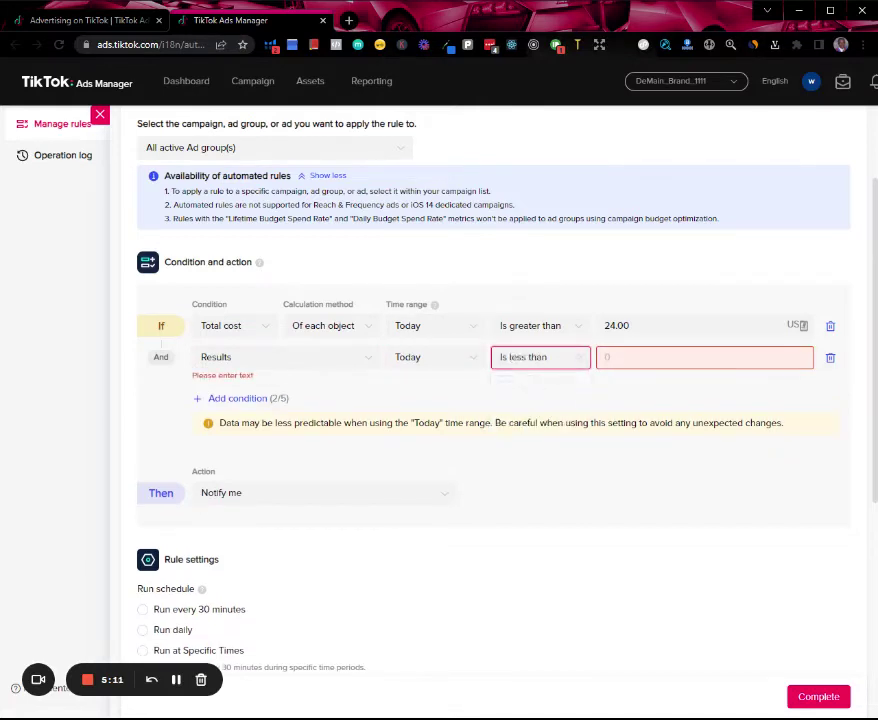
left_click(620, 357)
left_click(638, 250)
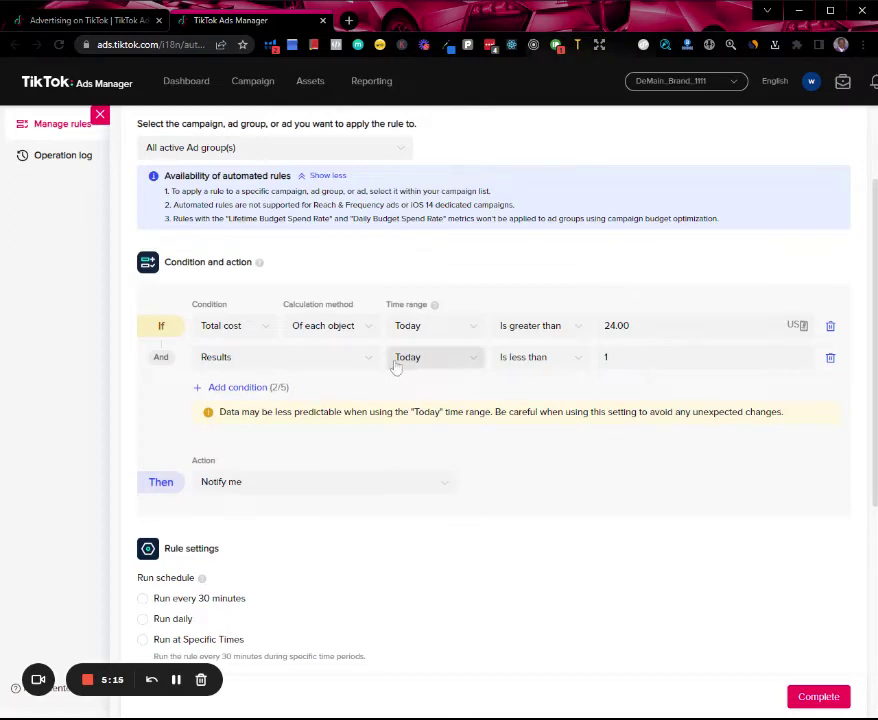
scroll(466, 296, "up", 2)
scroll(548, 320, "down", 1)
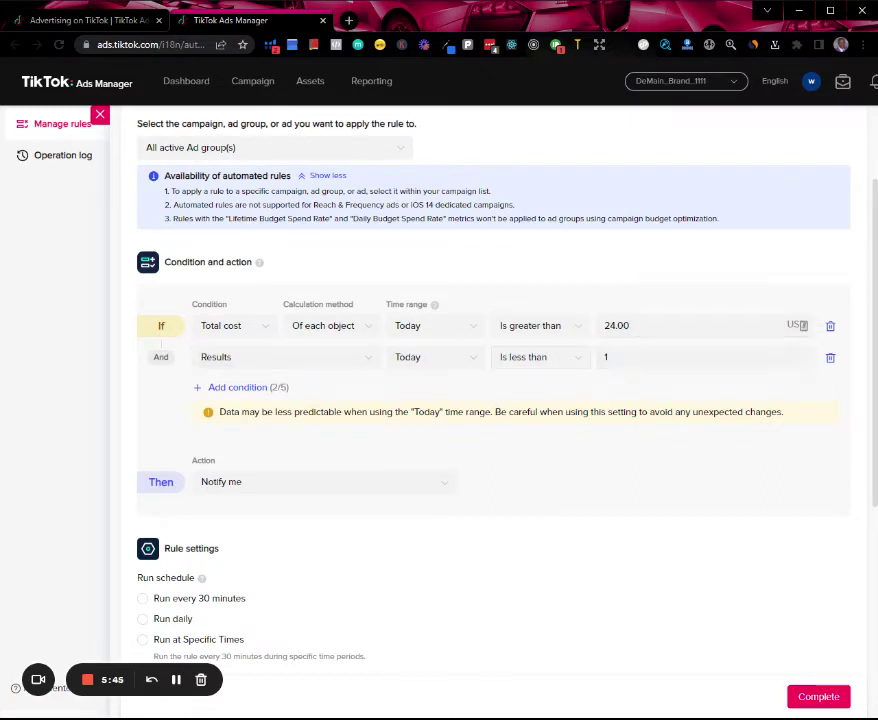
scroll(574, 349, "down", 3)
left_click(248, 347)
left_click(228, 375)
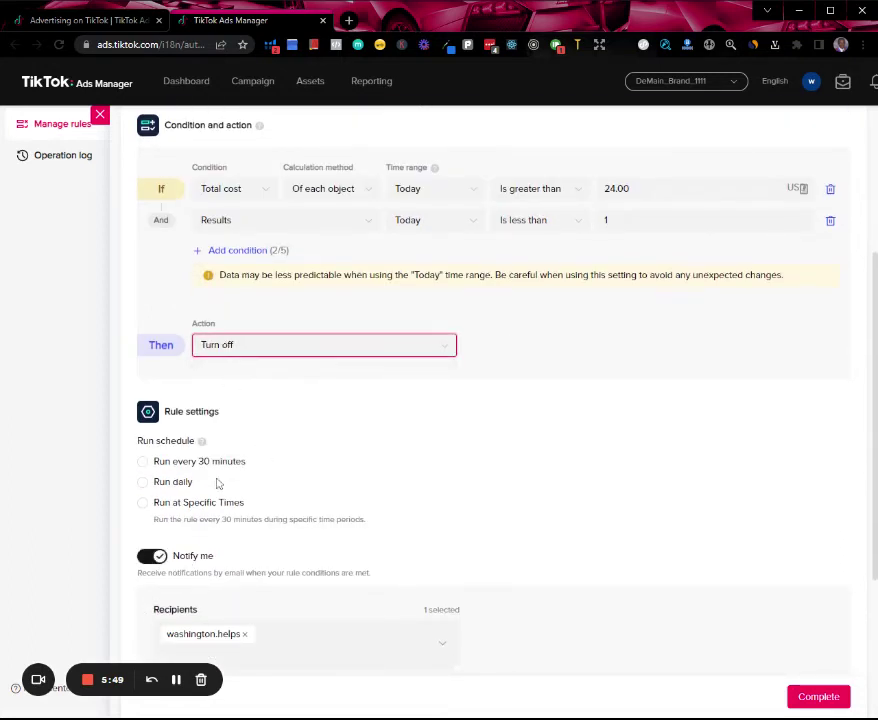
left_click(143, 462)
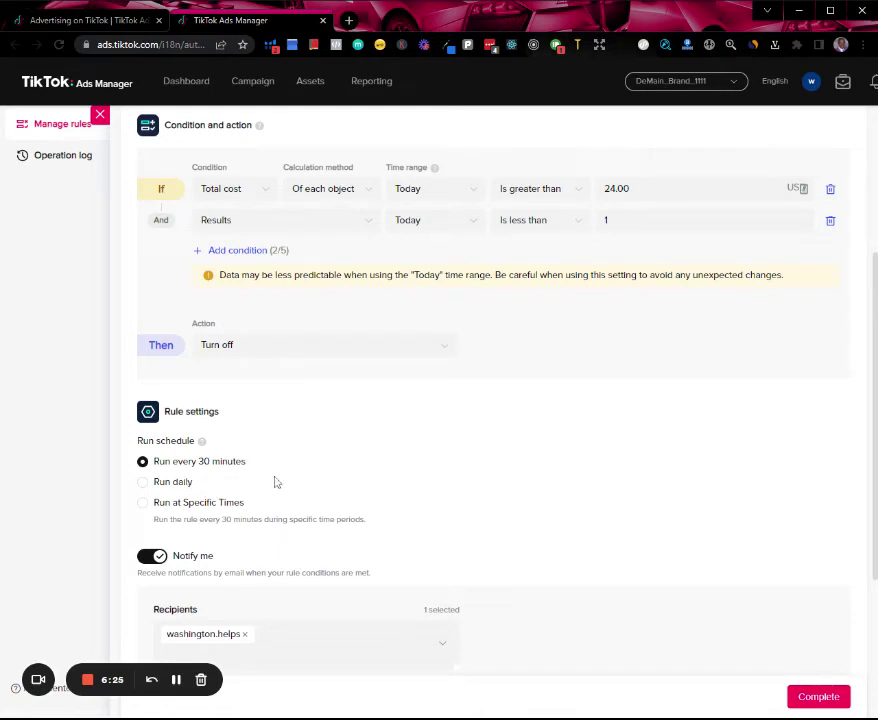
scroll(312, 440, "down", 1)
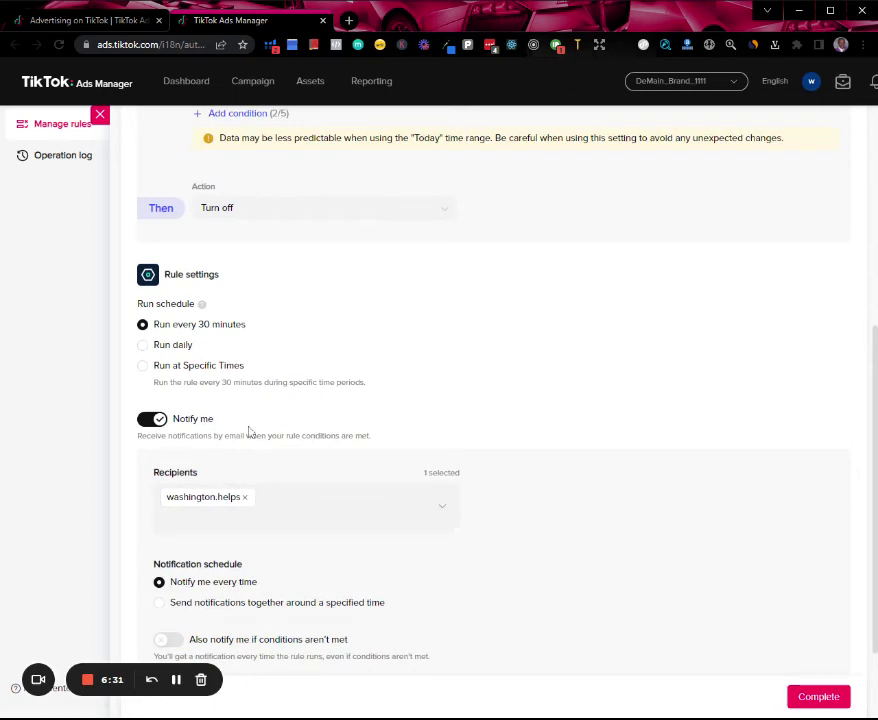
scroll(212, 515, "down", 1)
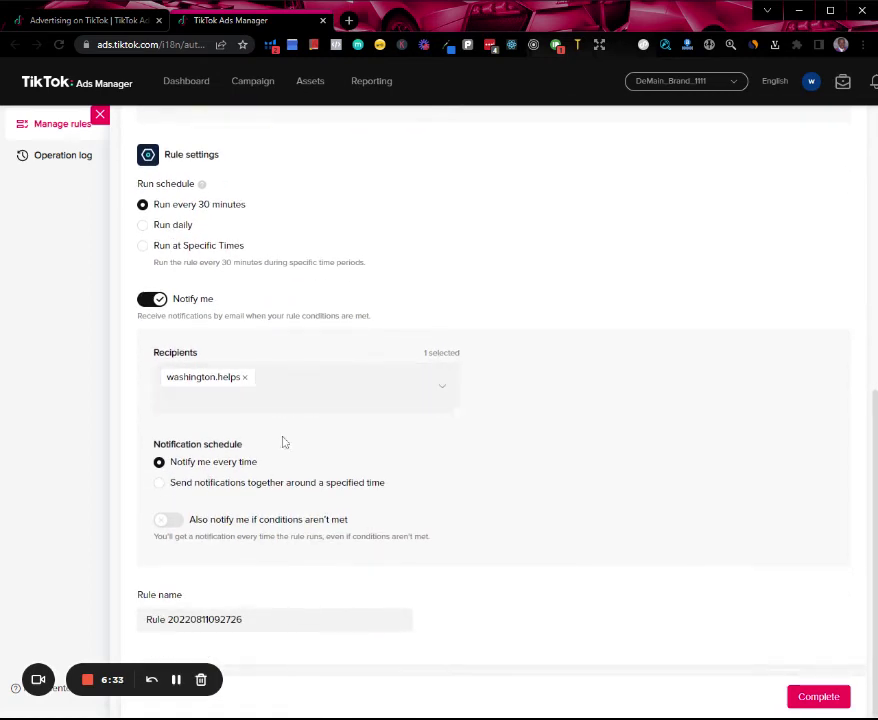
- Replace the default rule name with 'Spend > $24 & No Result THEN OFF'
triple_click(230, 619)
scroll(521, 437, "up", 5)
scroll(504, 415, "down", 3)
scroll(320, 561, "down", 2)
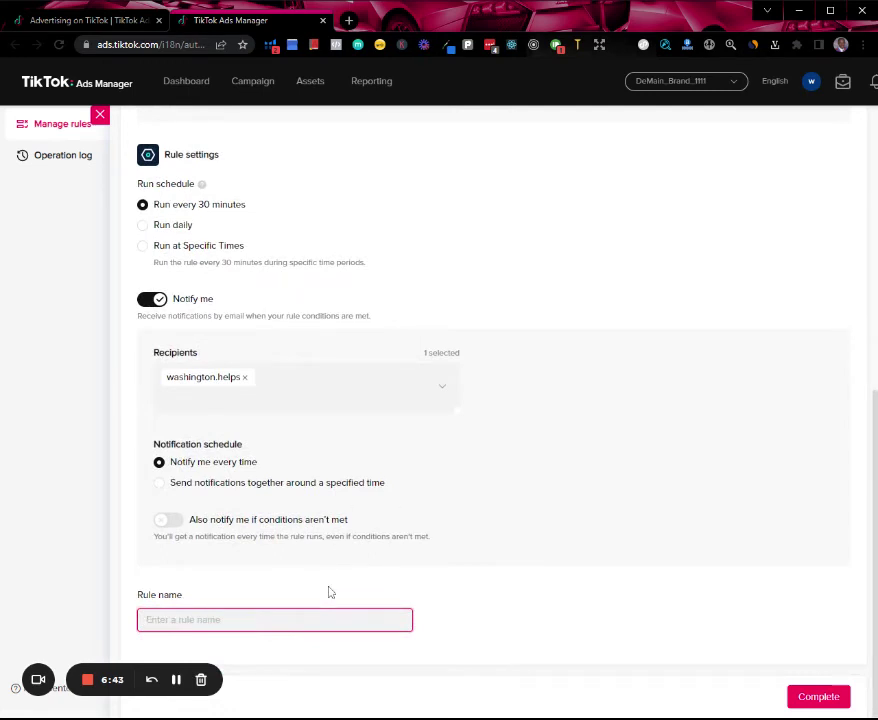
scroll(420, 510, "up", 4)
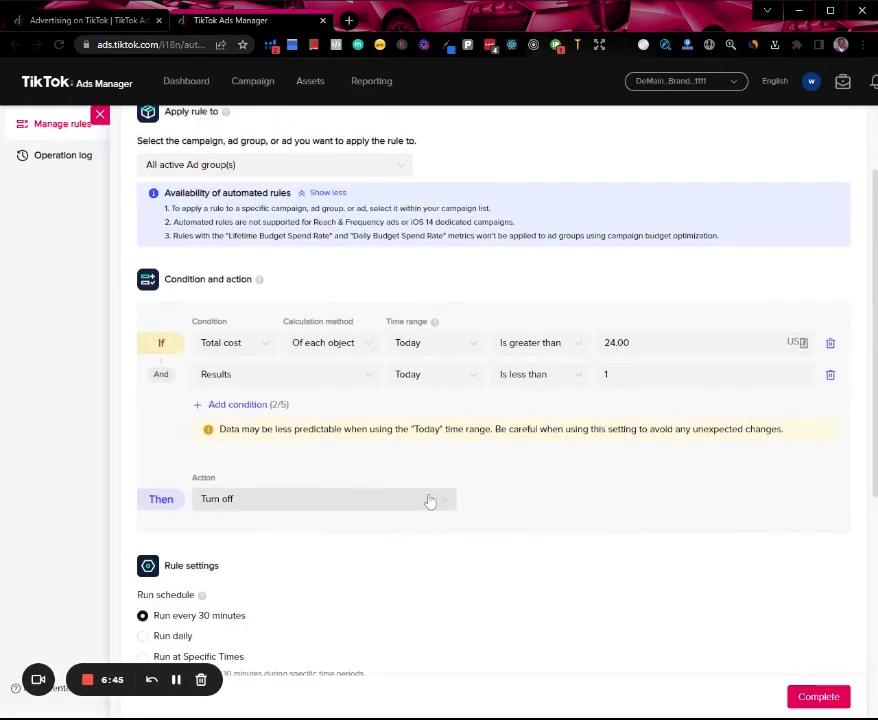
scroll(262, 612, "down", 4)
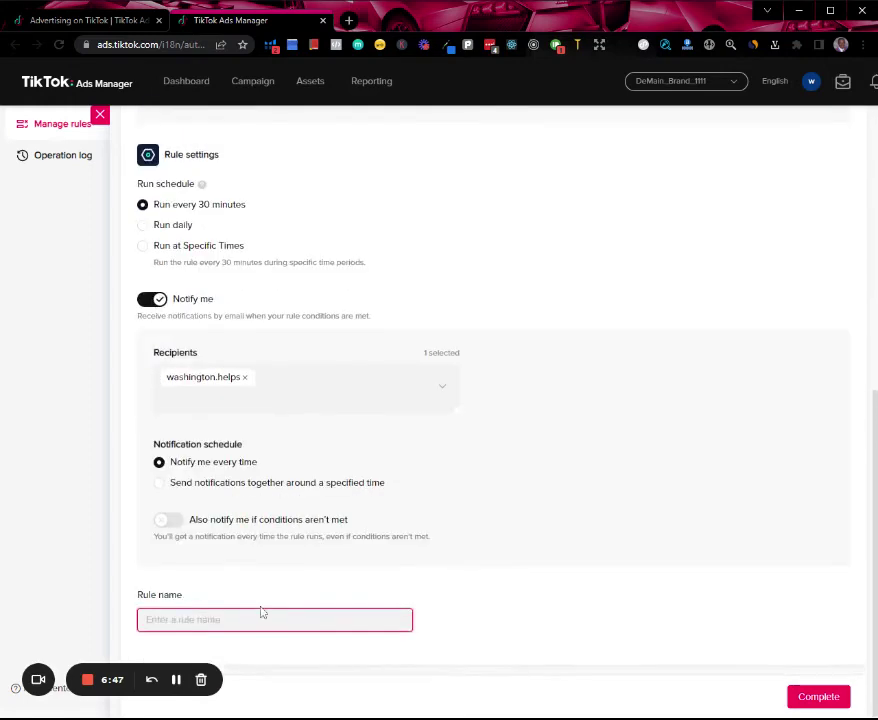
type("C")
key("BackSpace")
type("Spend")
type("> $24")
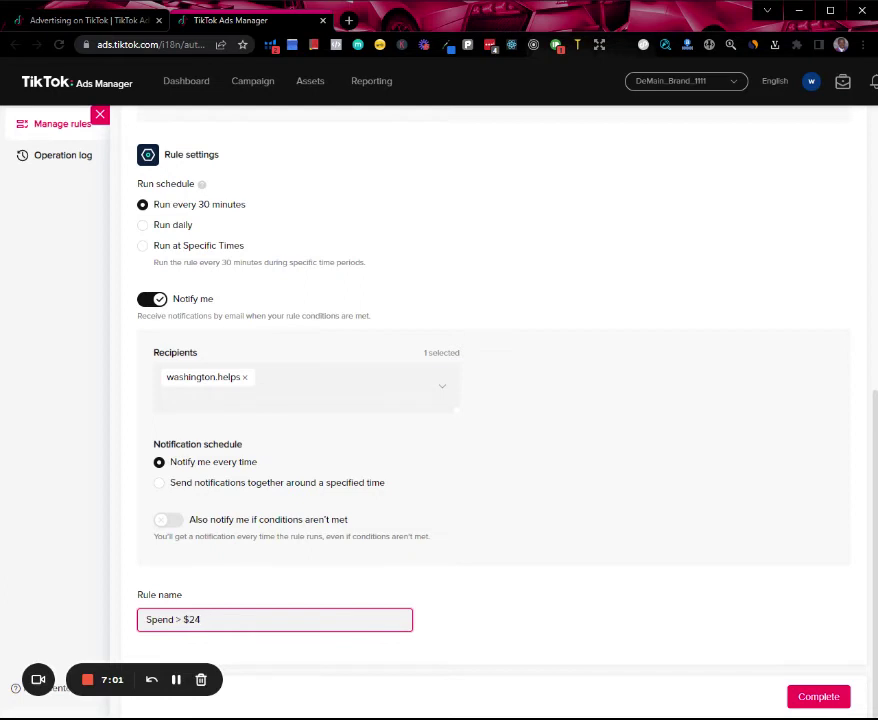
type(" & No Pu")
key("BackSpace")
key("BackSpace")
type("Result THEN OFF")
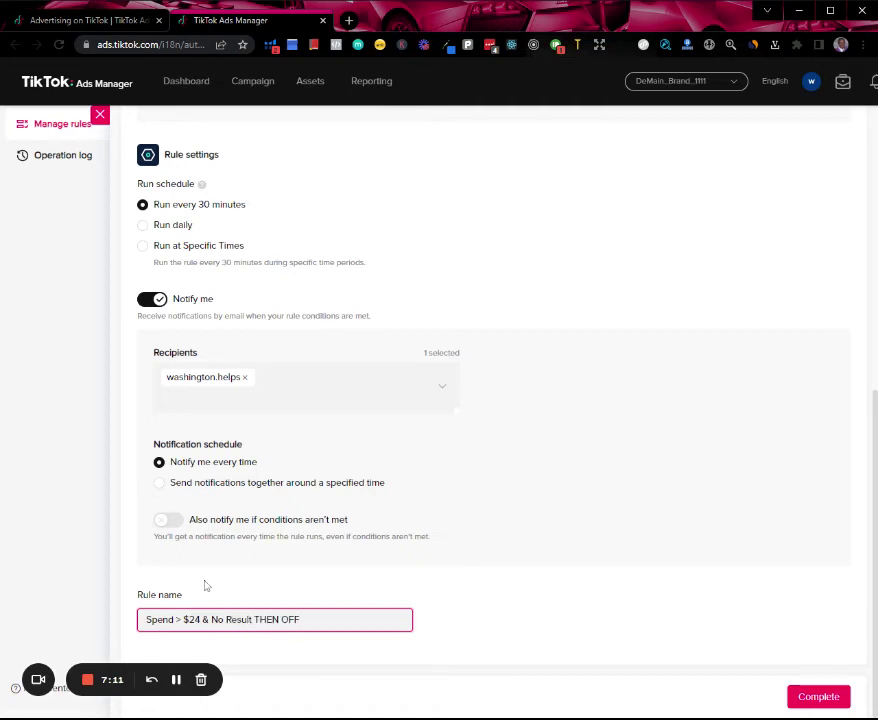
left_click(500, 598)
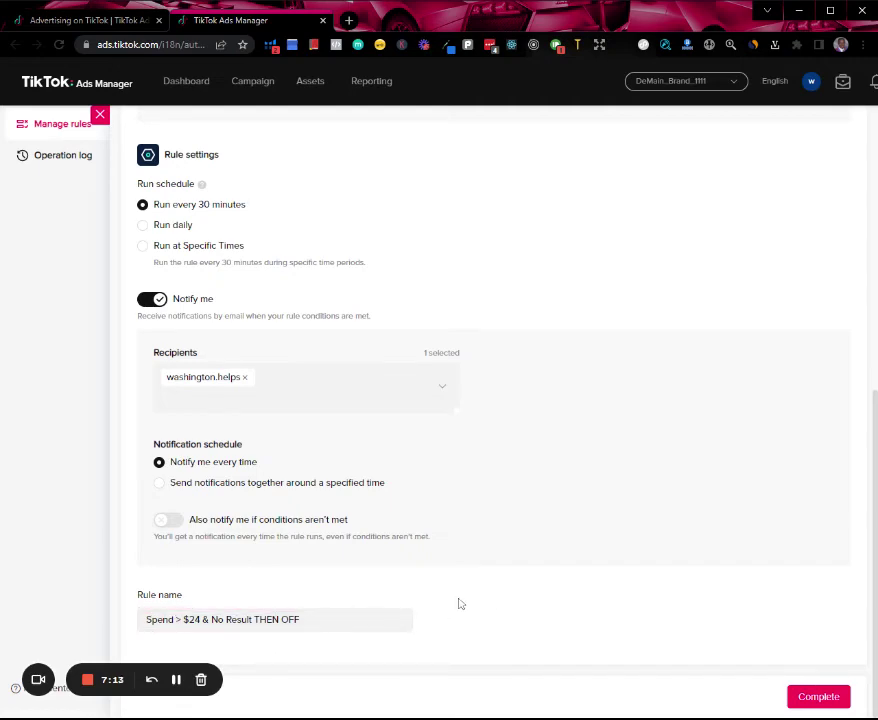
- Complete the rule setup to bring up the Automated rule setup summary
scroll(633, 408, "up", 3)
scroll(641, 484, "down", 3)
left_click(817, 697)
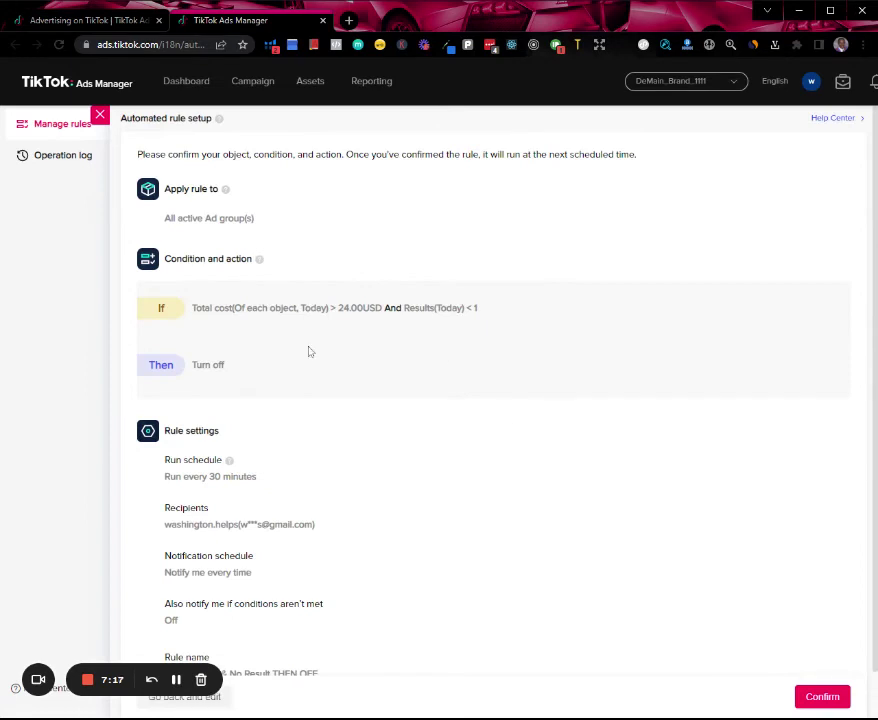
- Review the summary (all active ad groups, cost over 24.00 USD, no results, turn off) and confirm
scroll(300, 382, "down", 1)
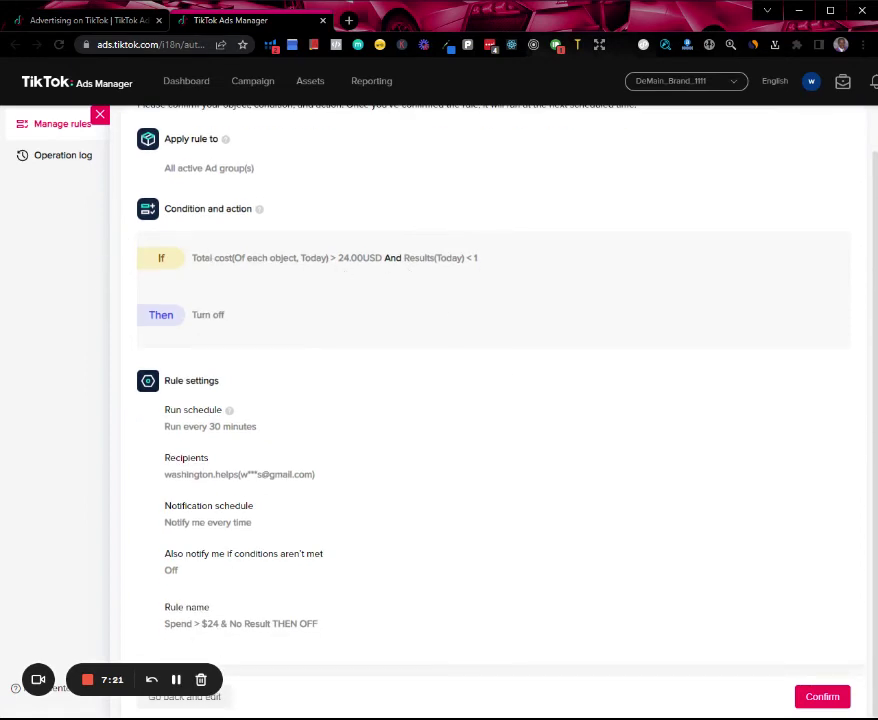
scroll(449, 669, "up", 1)
left_click(812, 696)
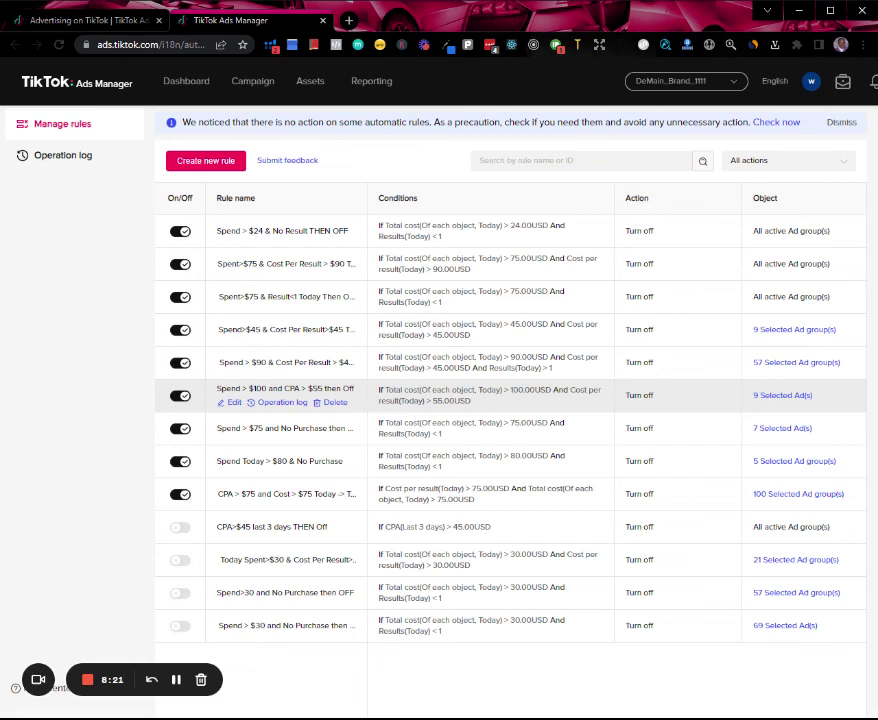
- Verify 'Spend > $24 & No Result THEN OFF' is listed first in Manage rules, switched on
left_click(175, 679)
left_click(175, 679)
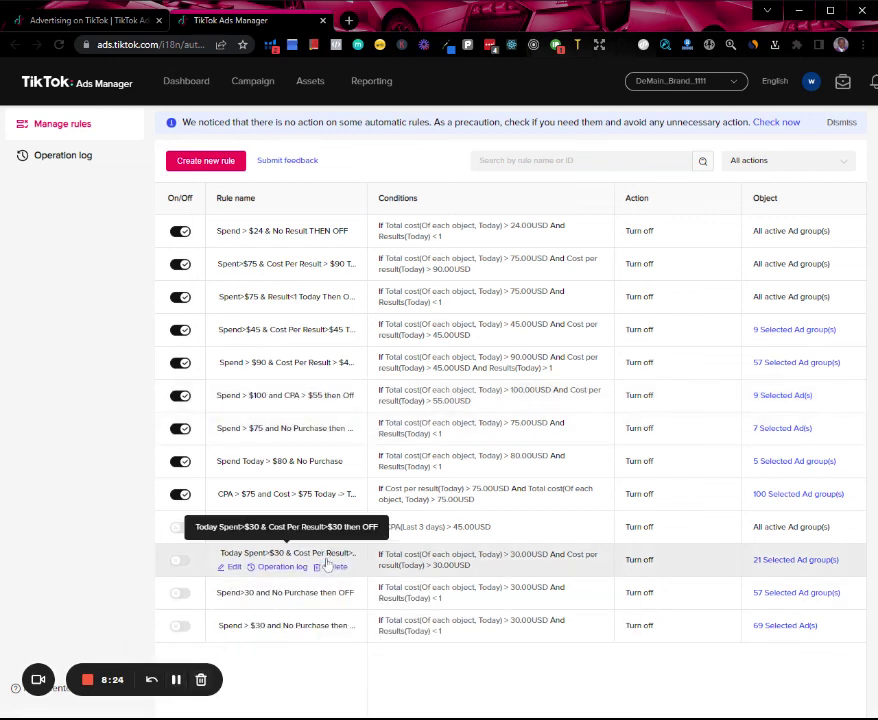